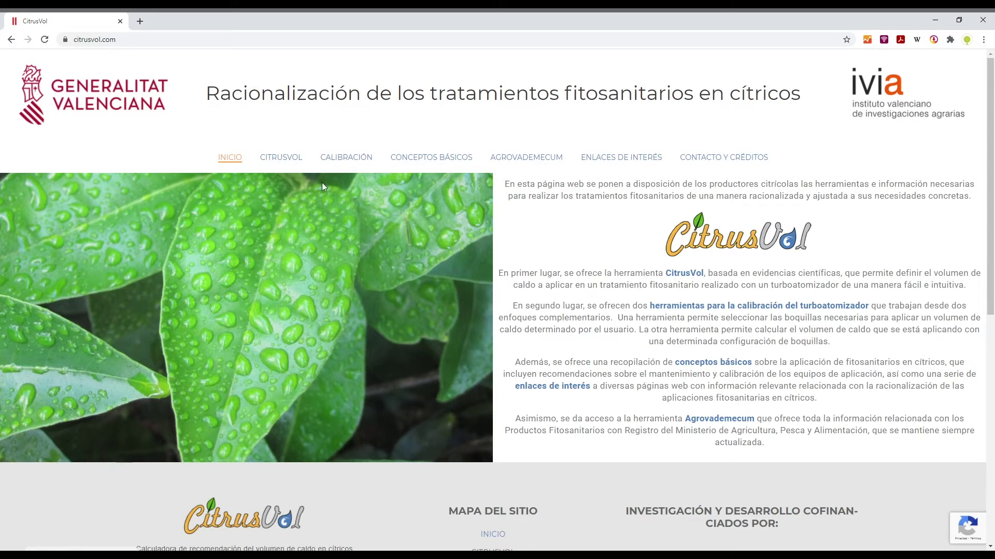
Open the CitrusVol calculator that recommends the spray volume for citrus.
{"action": "left_click", "coordinate": [285, 161]}
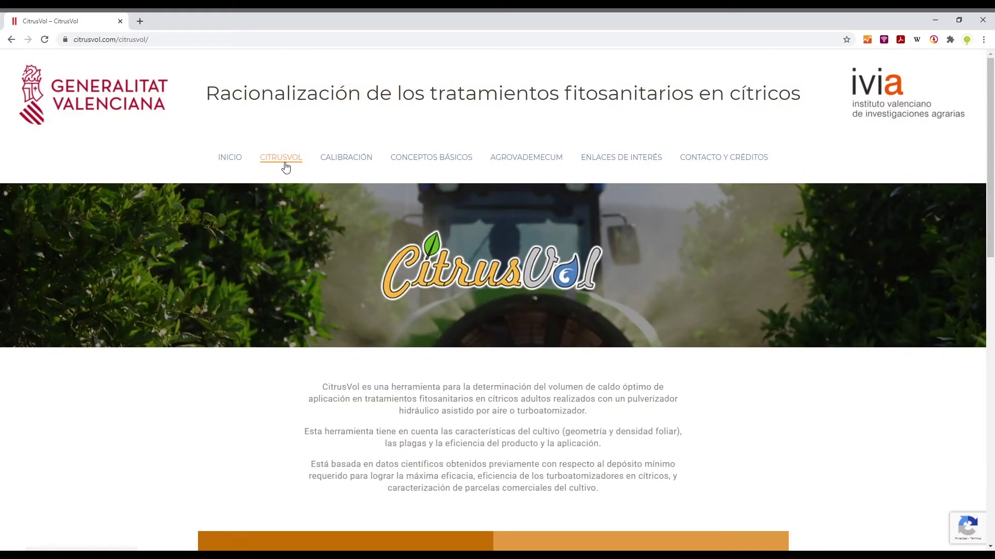
{"action": "scroll", "coordinate": [286, 166], "scroll_direction": "down", "scroll_amount": 4}
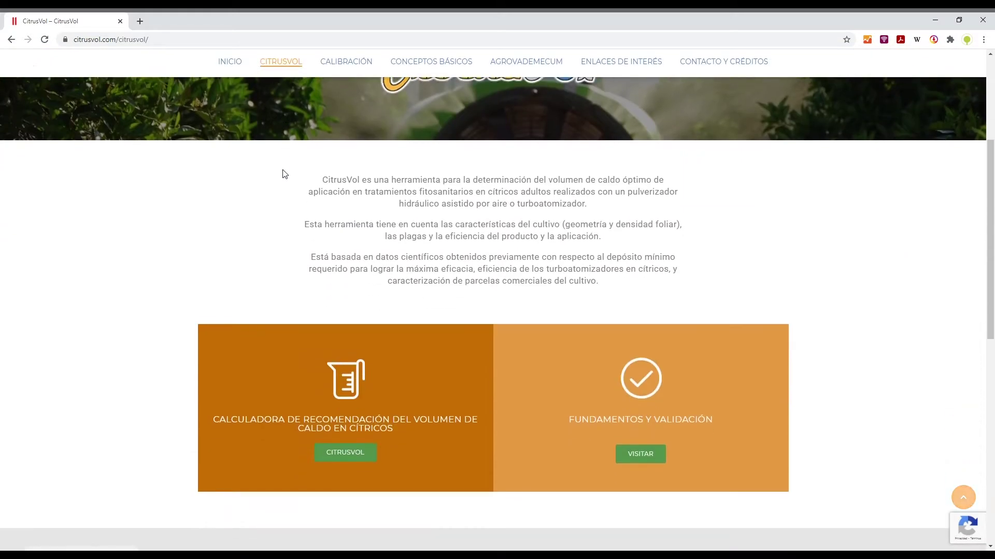
{"action": "scroll", "coordinate": [296, 207], "scroll_direction": "down", "scroll_amount": 1}
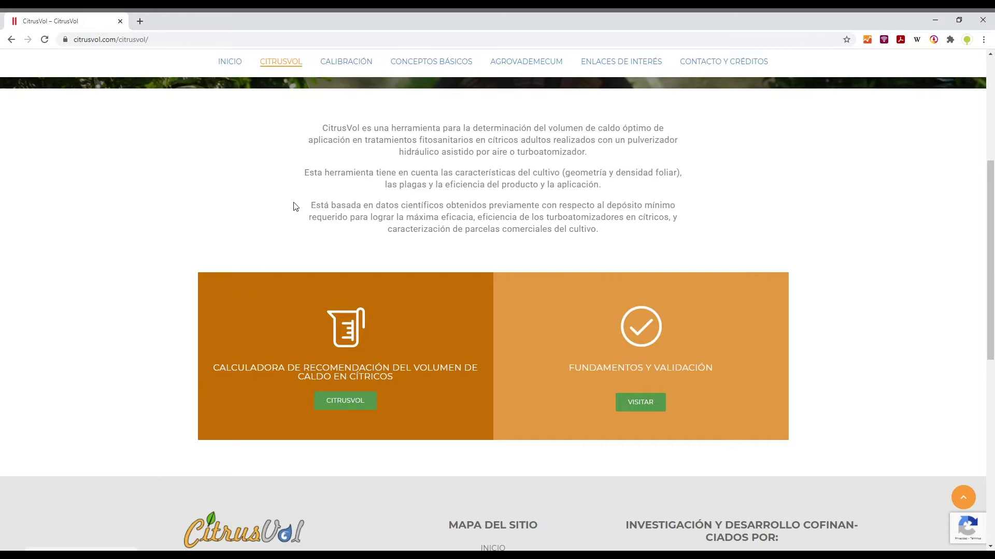
{"action": "left_click", "coordinate": [354, 400]}
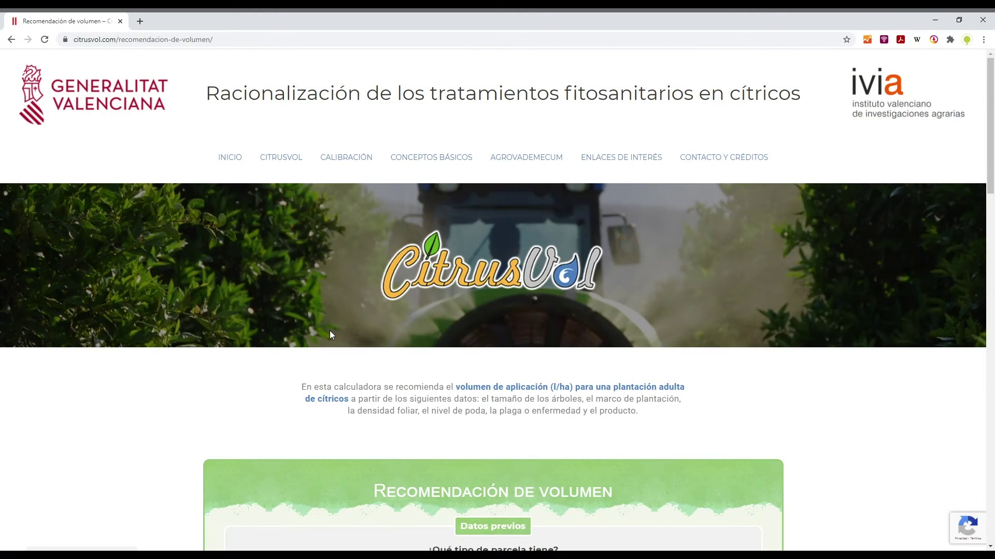
Set the plot type to Tradicional in the Datos previos section.
{"action": "scroll", "coordinate": [341, 327], "scroll_direction": "down", "scroll_amount": 6}
{"action": "scroll", "coordinate": [433, 328], "scroll_direction": "down", "scroll_amount": 1}
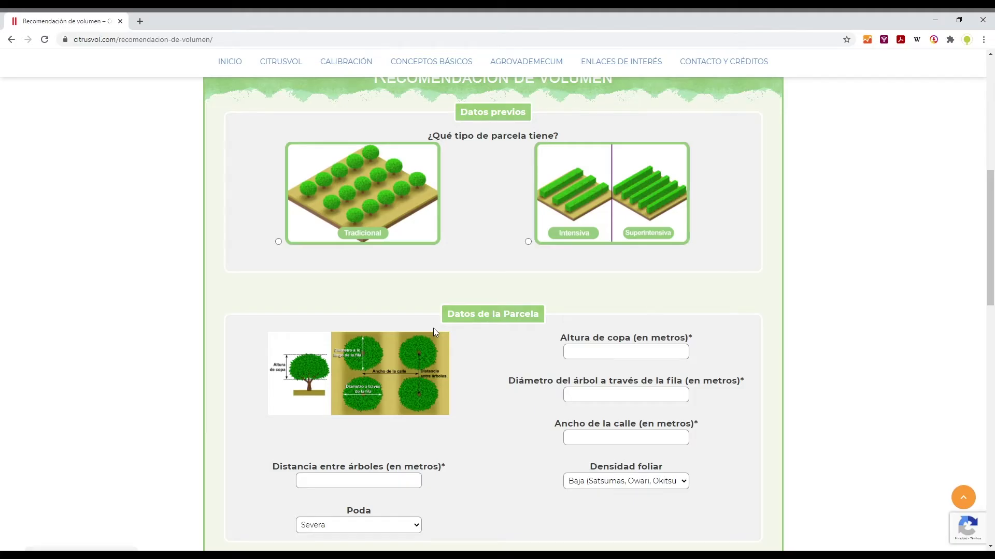
{"action": "left_click", "coordinate": [278, 242]}
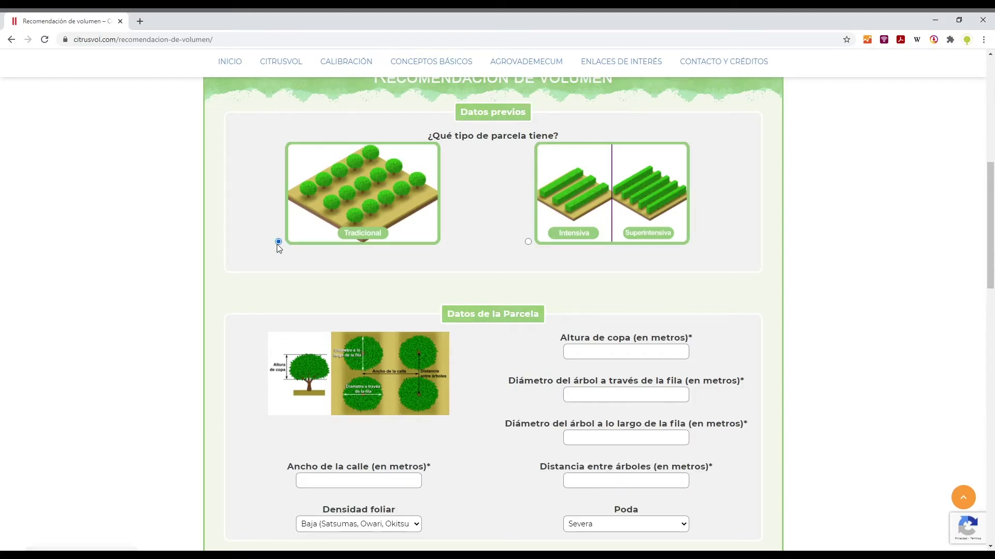
Enter a canopy height of 3 m, a tree diameter across the row of 2,7 m and along the row of 2,5 m.
{"action": "scroll", "coordinate": [252, 285], "scroll_direction": "down", "scroll_amount": 1}
{"action": "scroll", "coordinate": [251, 285], "scroll_direction": "down", "scroll_amount": 1}
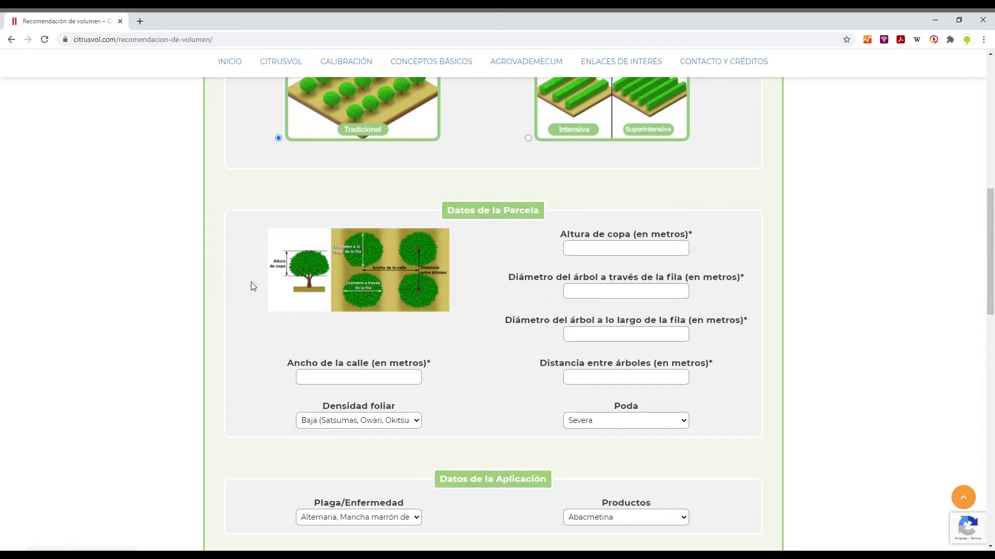
{"action": "left_click", "coordinate": [632, 248]}
{"action": "type", "text": "3"}
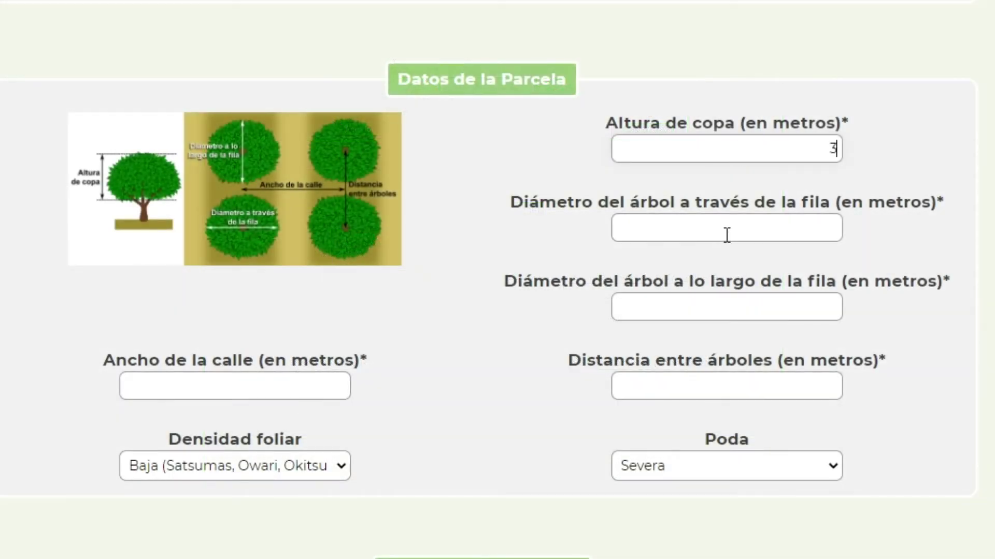
{"action": "left_click", "coordinate": [727, 235]}
{"action": "type", "text": "2,7"}
{"action": "left_click", "coordinate": [799, 316]}
{"action": "type", "text": "2,5"}
Set the row spacing (Ancho de la calle) to 6 m and the distance between trees to 3 m.
{"action": "left_click", "coordinate": [295, 400]}
{"action": "type", "text": "6"}
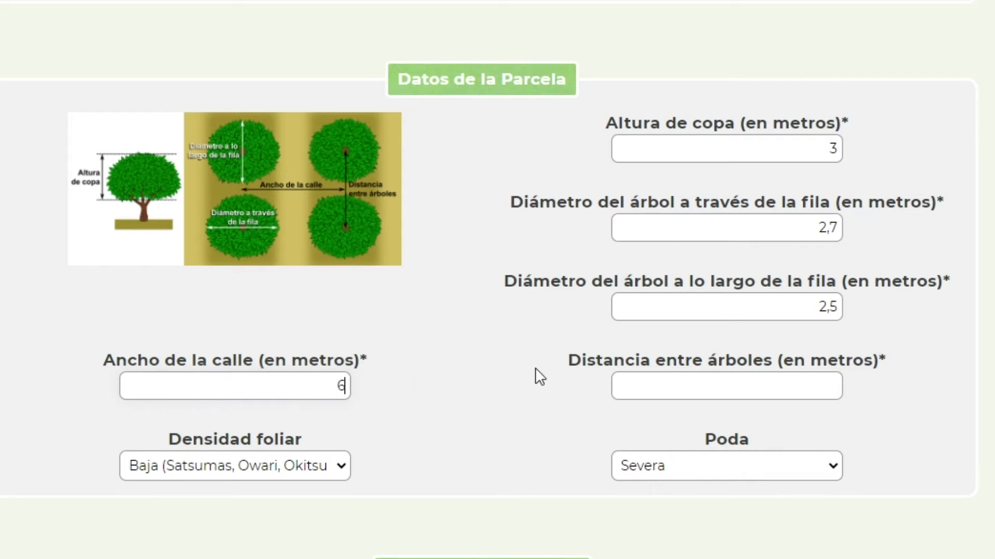
{"action": "left_click", "coordinate": [724, 401]}
{"action": "type", "text": "3"}
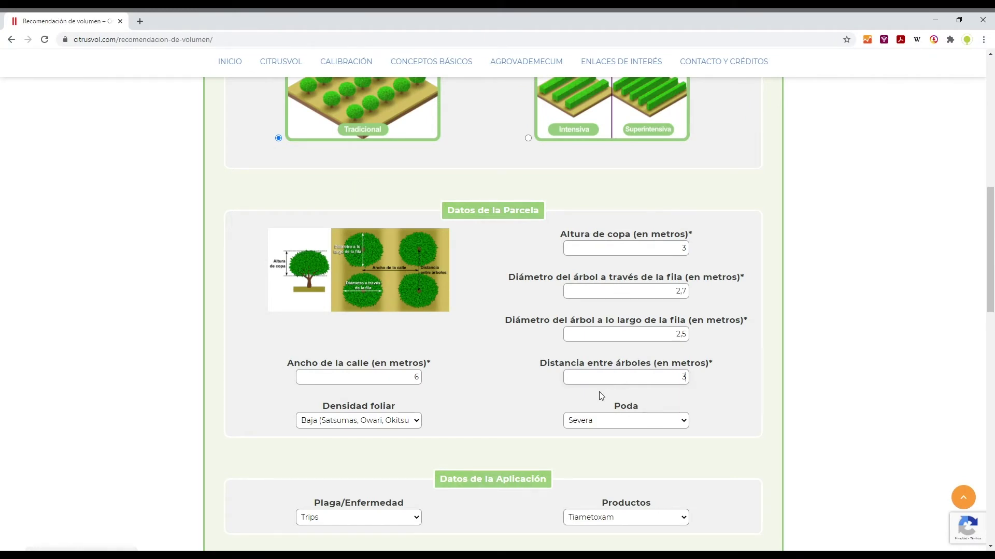
Set the foliage density to Media (Clementinas, Navel, Clemenules...) and the pruning level to Severa.
{"action": "left_click", "coordinate": [411, 421]}
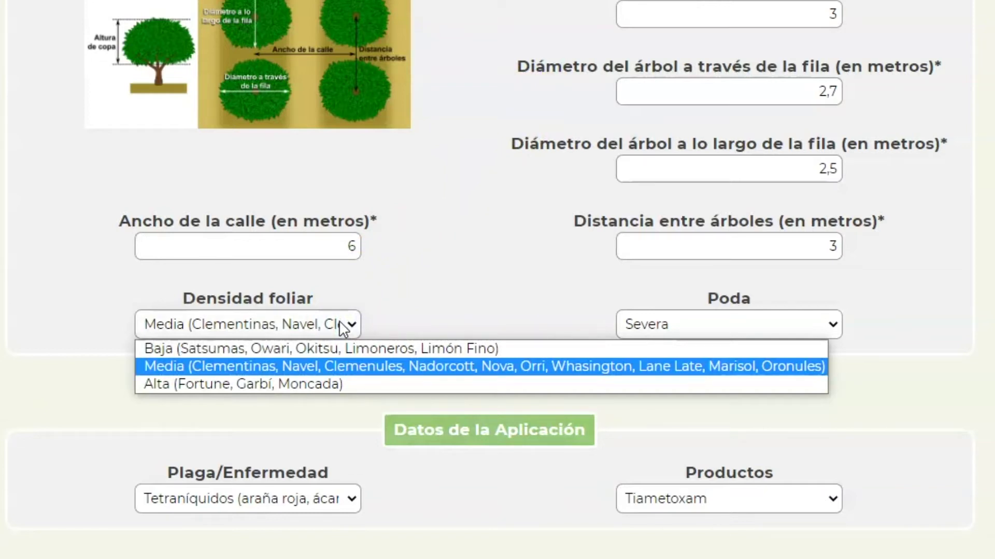
{"action": "left_click", "coordinate": [338, 364]}
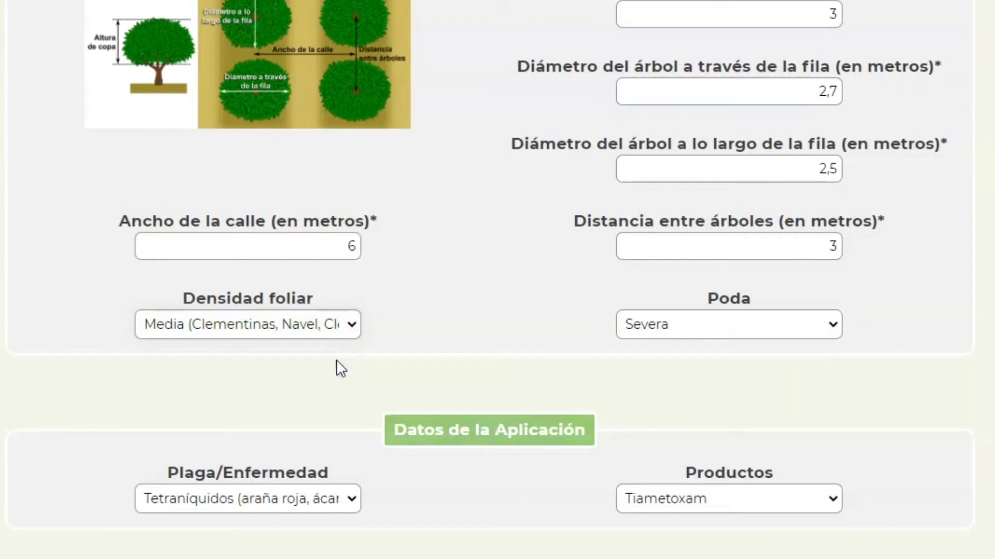
{"action": "left_click", "coordinate": [787, 325]}
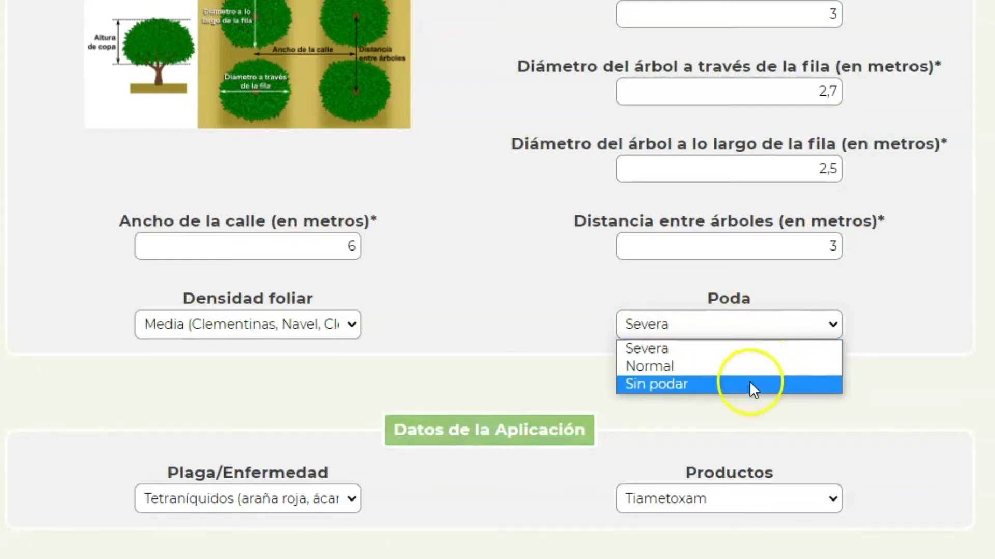
{"action": "left_click", "coordinate": [746, 349]}
Select Diaspídidos (Piojo rojo california, blanca,...) as the pest and Spirotretamat as the product.
{"action": "scroll", "coordinate": [493, 300], "scroll_direction": "down", "scroll_amount": 5}
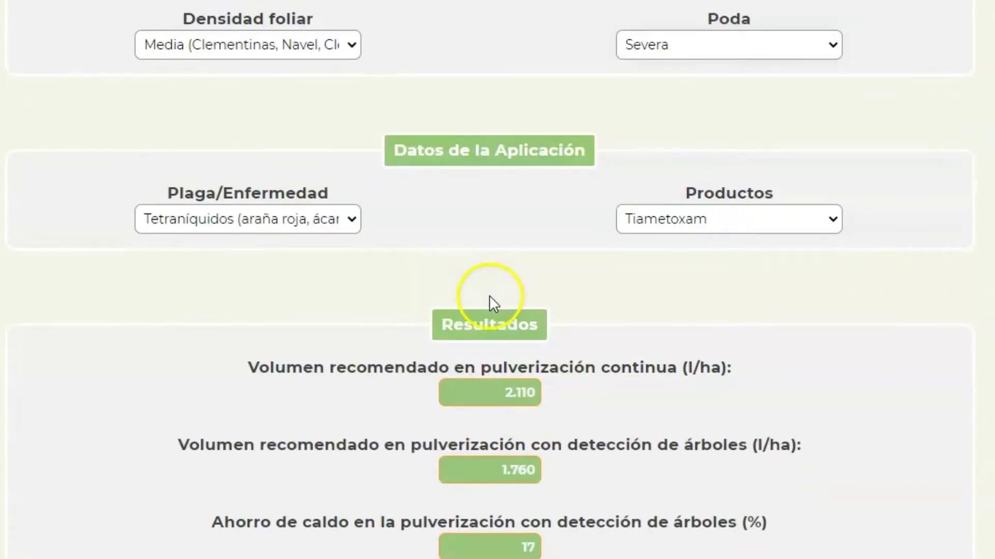
{"action": "left_click", "coordinate": [352, 219]}
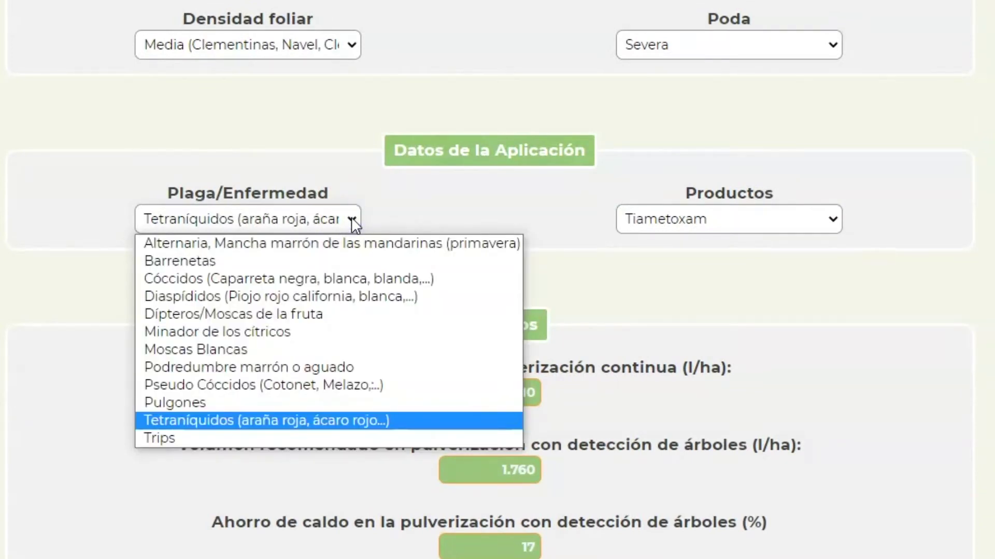
{"action": "left_click", "coordinate": [334, 295]}
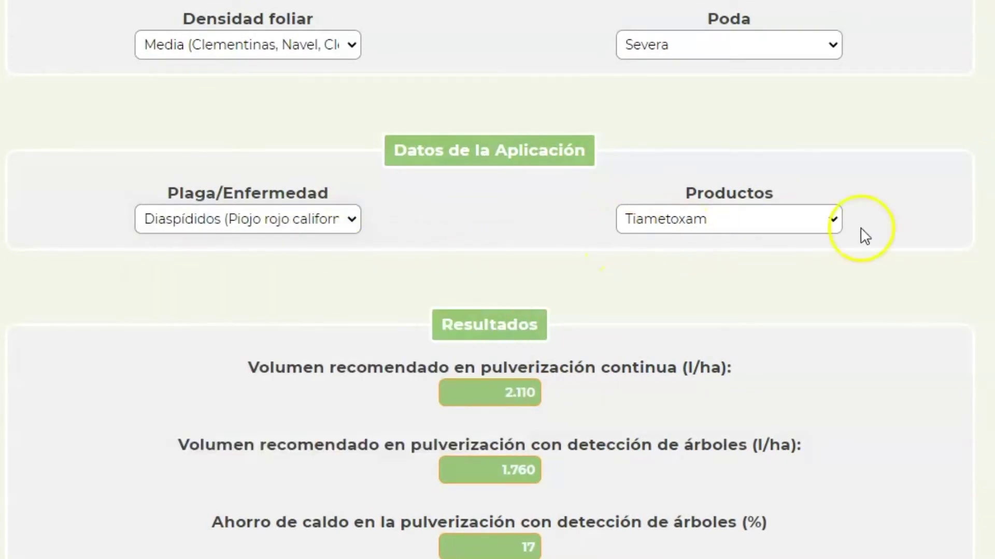
{"action": "left_click", "coordinate": [834, 219]}
{"action": "scroll", "coordinate": [792, 337], "scroll_direction": "up", "scroll_amount": 1}
{"action": "scroll", "coordinate": [757, 473], "scroll_direction": "down", "scroll_amount": 1}
{"action": "left_click", "coordinate": [708, 549]}
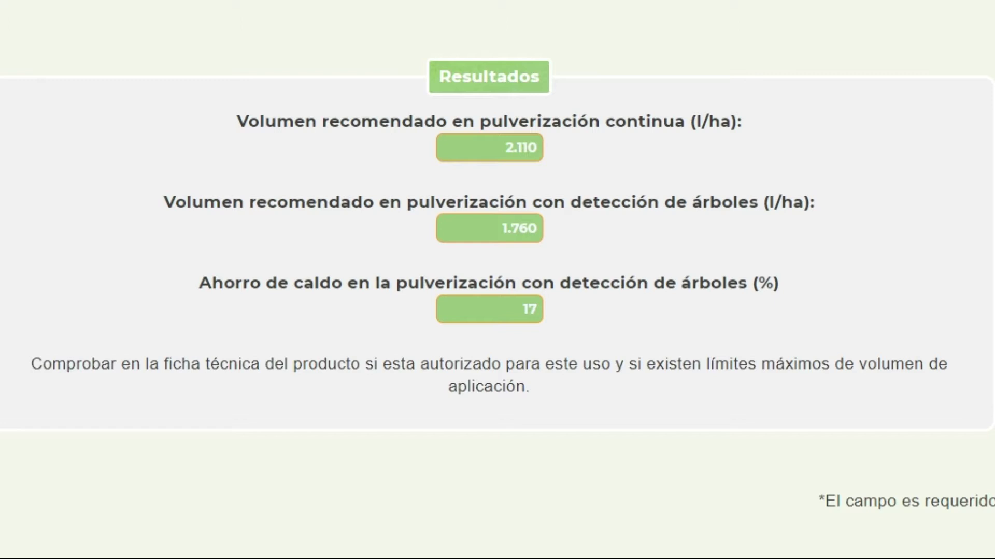
Examine the recommended volumes for continuous spraying and for spraying with tree detection, plus the spray saving, highlighting each result label.
{"action": "left_click", "coordinate": [236, 116]}
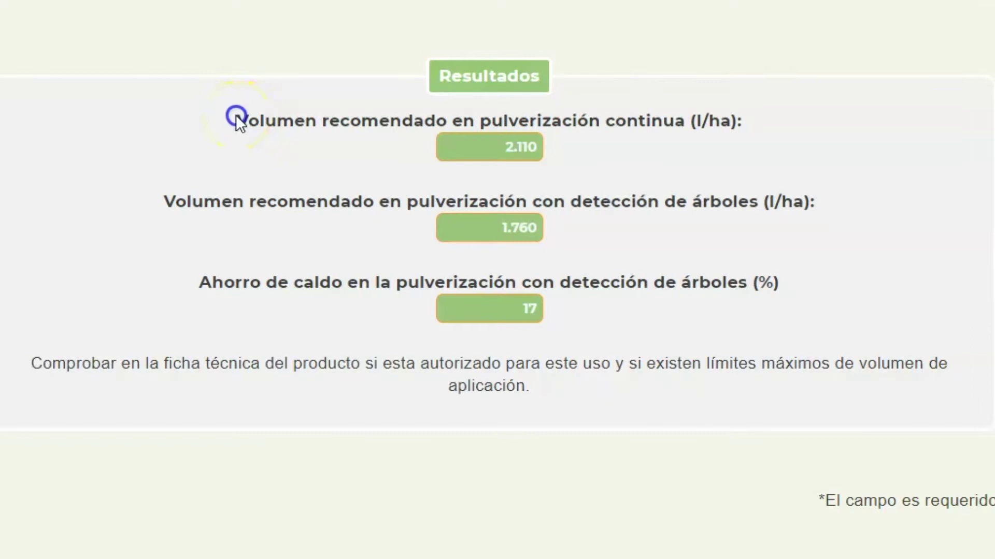
{"action": "left_click_drag", "start_coordinate": [353, 120], "coordinate": [744, 123]}
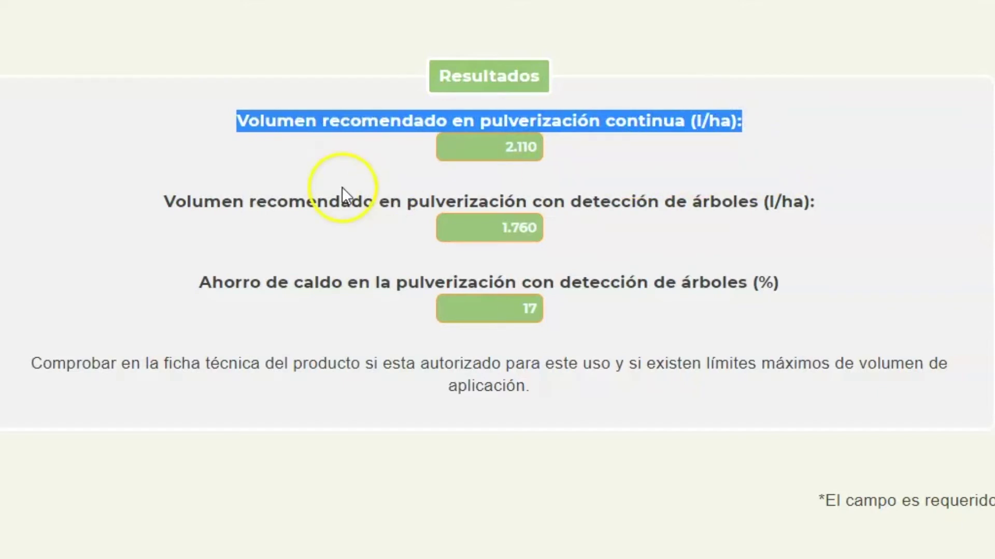
{"action": "left_click", "coordinate": [163, 203]}
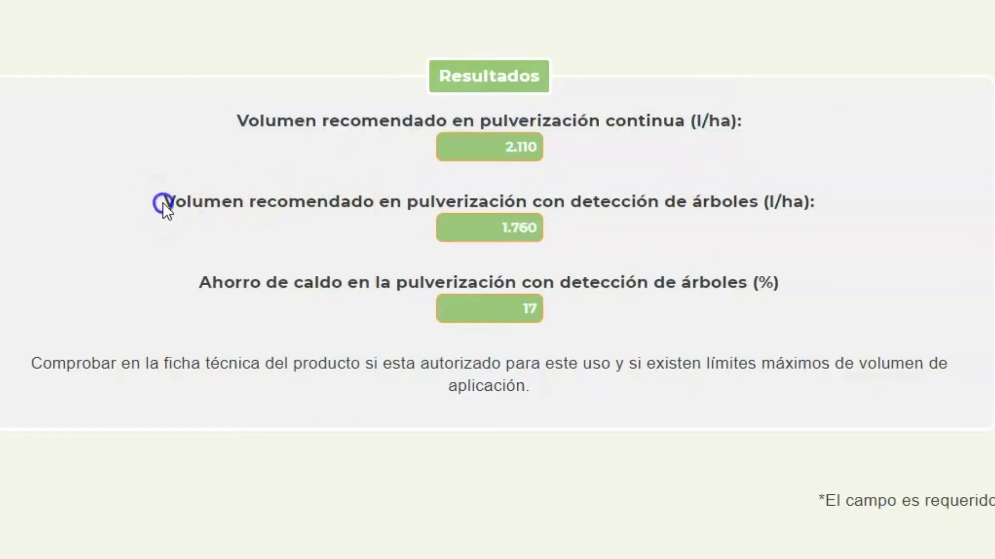
{"action": "left_click_drag", "start_coordinate": [334, 197], "coordinate": [700, 204]}
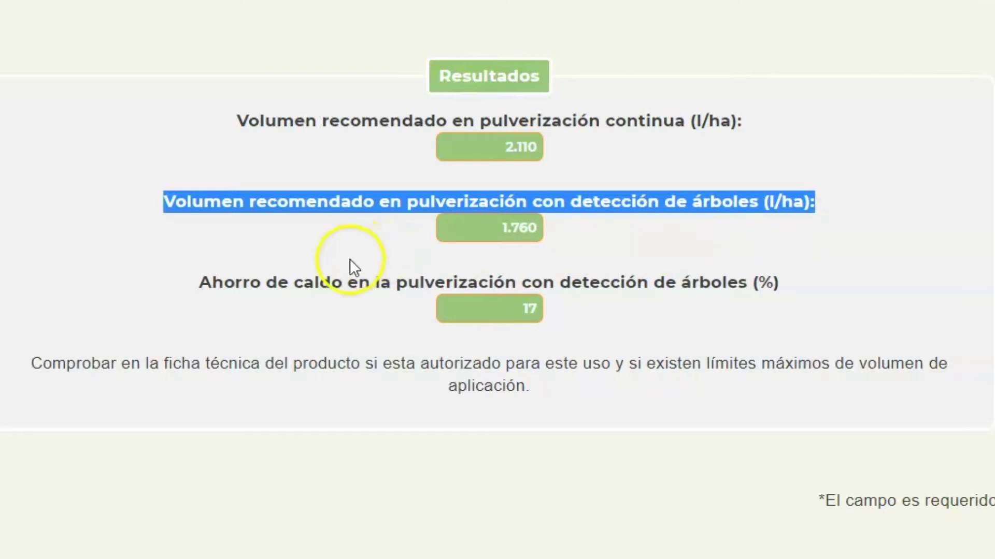
{"action": "left_click", "coordinate": [200, 283]}
{"action": "left_click_drag", "start_coordinate": [393, 285], "coordinate": [699, 293]}
{"action": "left_click_drag", "start_coordinate": [776, 290], "coordinate": [813, 276]}
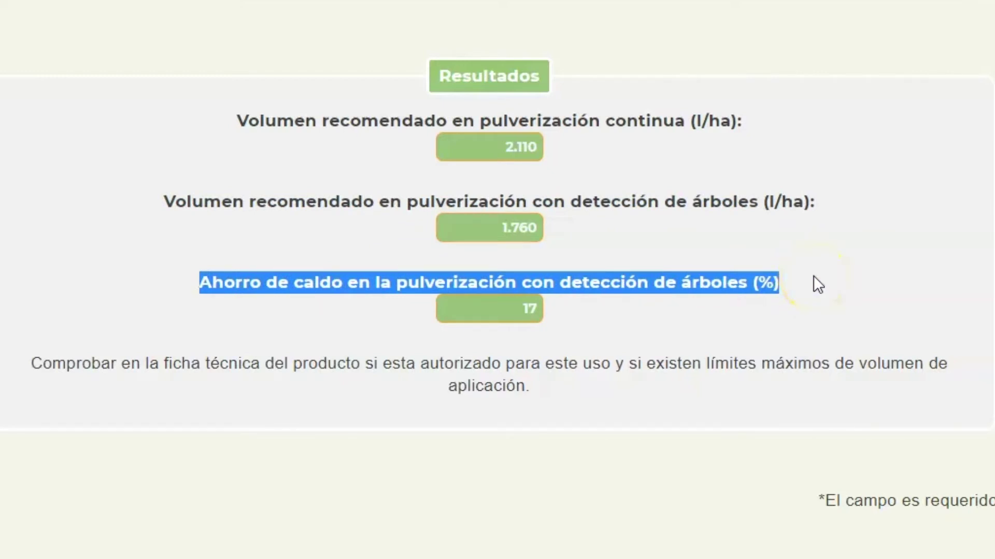
{"action": "left_click", "coordinate": [813, 276]}
Set the tree diameter along the row to 3 m.
{"action": "scroll", "coordinate": [798, 279], "scroll_direction": "up", "scroll_amount": 9}
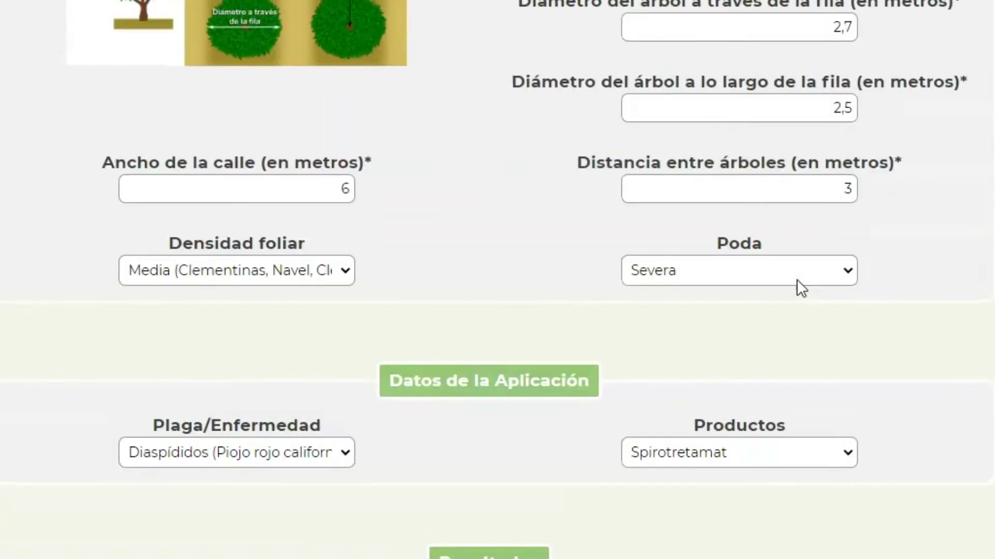
{"action": "left_click_drag", "start_coordinate": [832, 107], "coordinate": [858, 107]}
{"action": "type", "text": "3"}
Compare the recommended volumes for continuous spraying and for spraying with tree detection by highlighting both results.
{"action": "scroll", "coordinate": [835, 204], "scroll_direction": "down", "scroll_amount": 8}
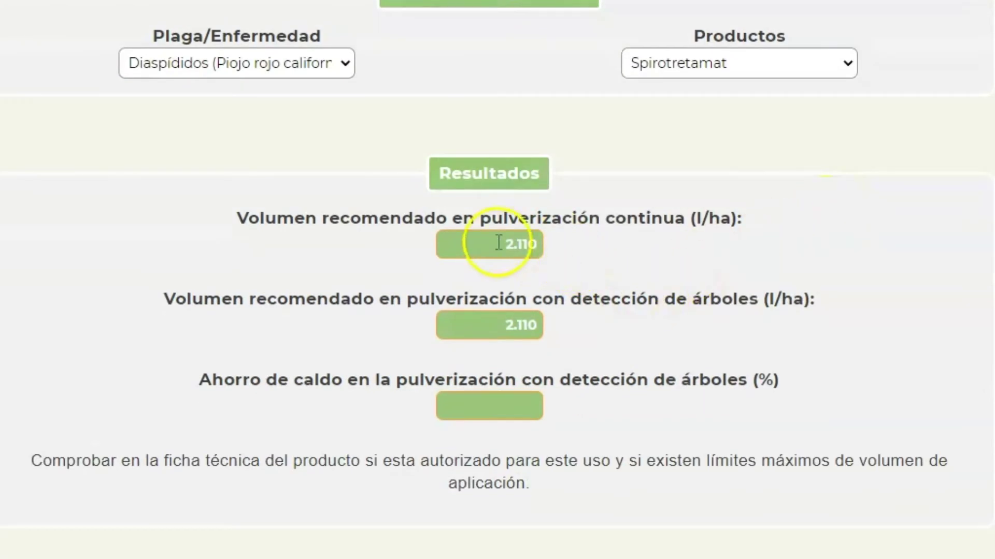
{"action": "left_click_drag", "start_coordinate": [249, 221], "coordinate": [586, 316]}
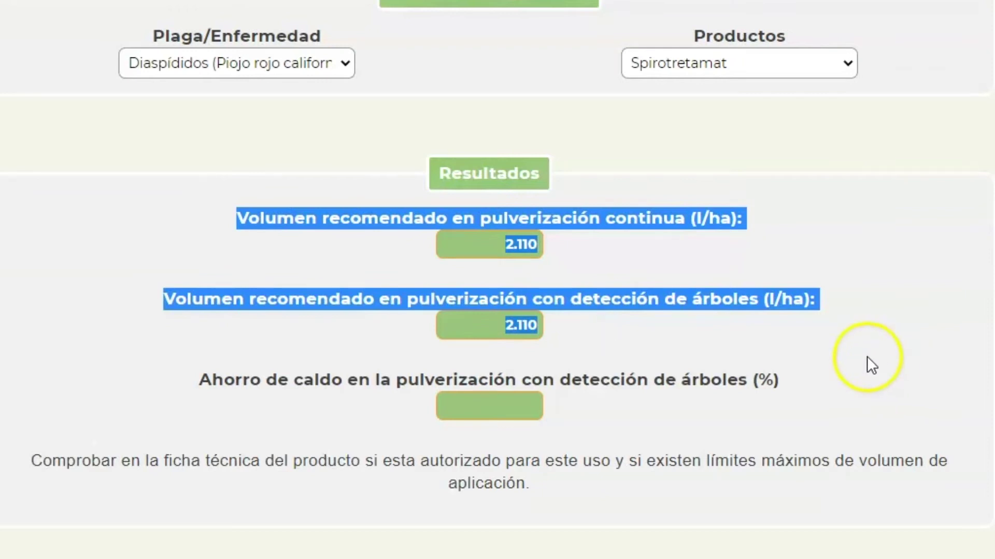
{"action": "left_click", "coordinate": [761, 348]}
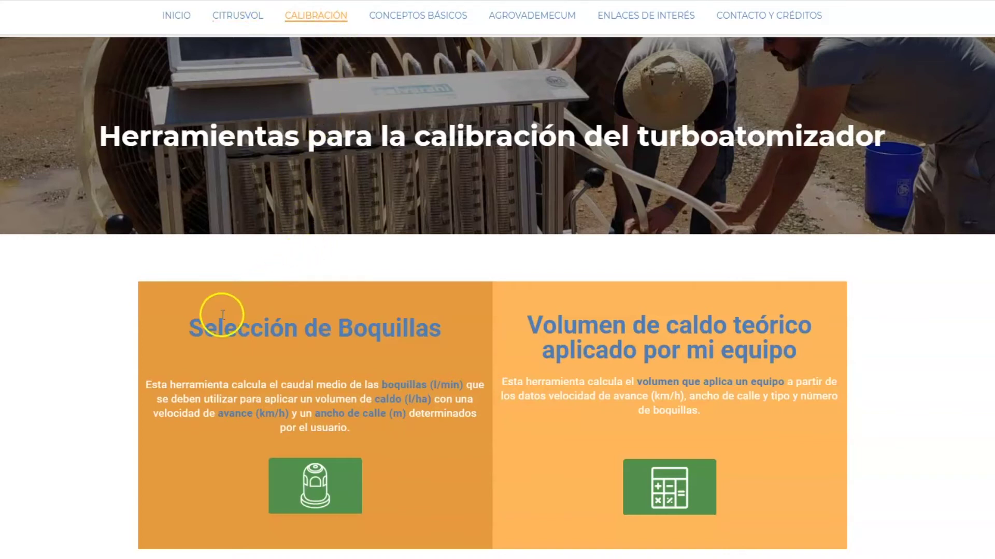
Open the Selección de Boquillas calibration tool and set the spray volume to 2.110 l/ha.
{"action": "left_click_drag", "start_coordinate": [190, 327], "coordinate": [441, 326]}
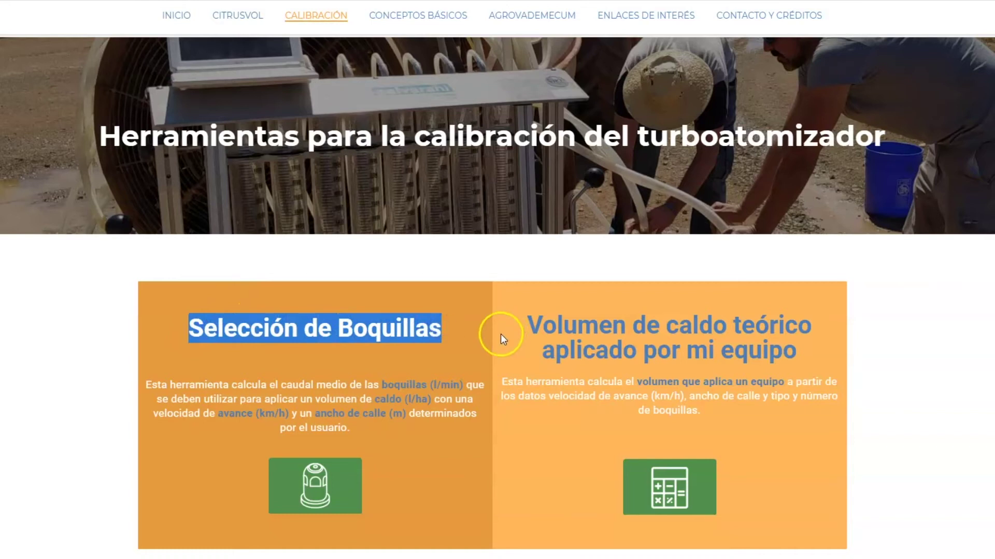
{"action": "left_click", "coordinate": [322, 472]}
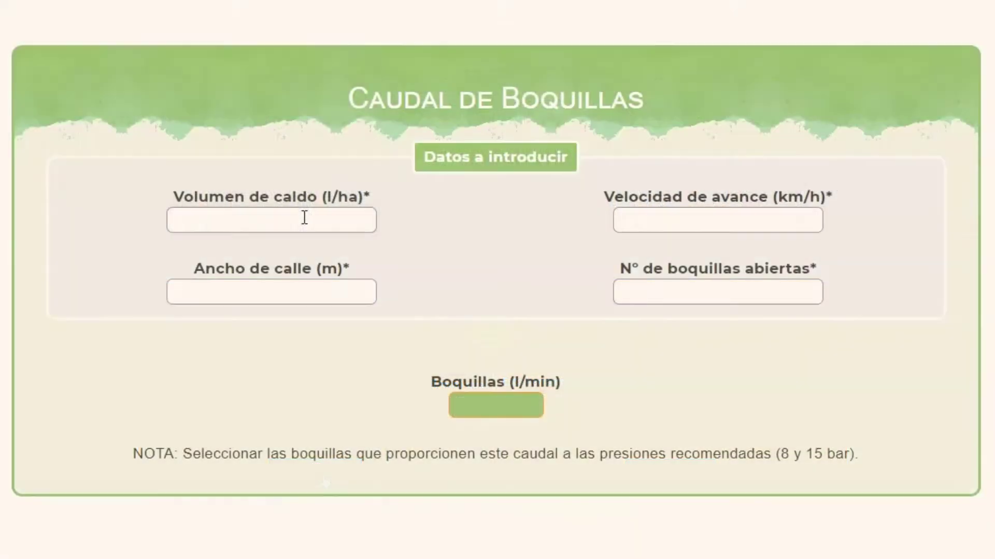
{"action": "type", "text": "2"}
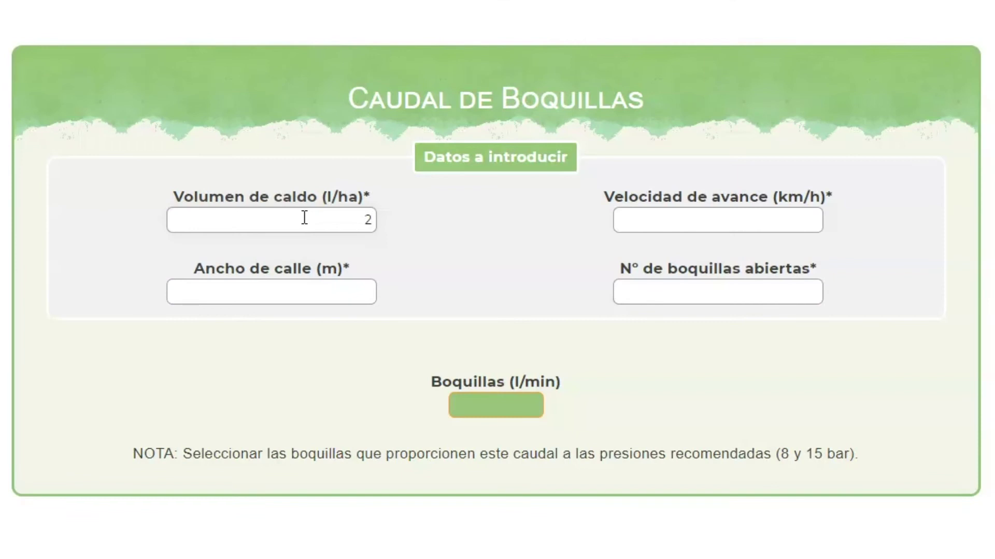
{"action": "type", "text": ".110"}
Enter a forward speed of 2 km/h, a row width of 6 m and 18 open nozzles, and highlight the calculated nozzle flow rate.
{"action": "left_click", "coordinate": [718, 227]}
{"action": "type", "text": "2"}
{"action": "left_click", "coordinate": [324, 282]}
{"action": "type", "text": "6"}
{"action": "left_click", "coordinate": [812, 287]}
{"action": "type", "text": "18"}
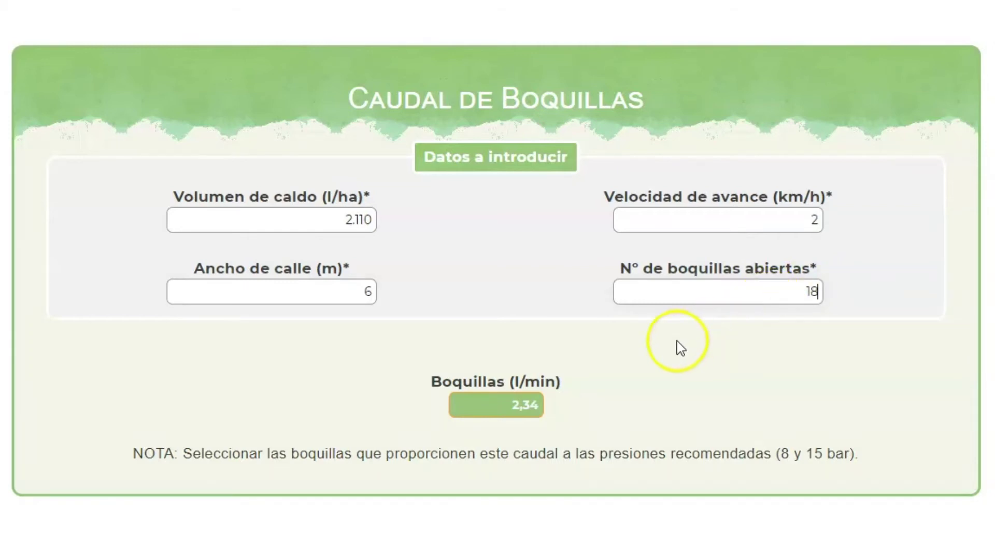
{"action": "left_click", "coordinate": [503, 400]}
{"action": "left_click_drag", "start_coordinate": [503, 399], "coordinate": [542, 399]}
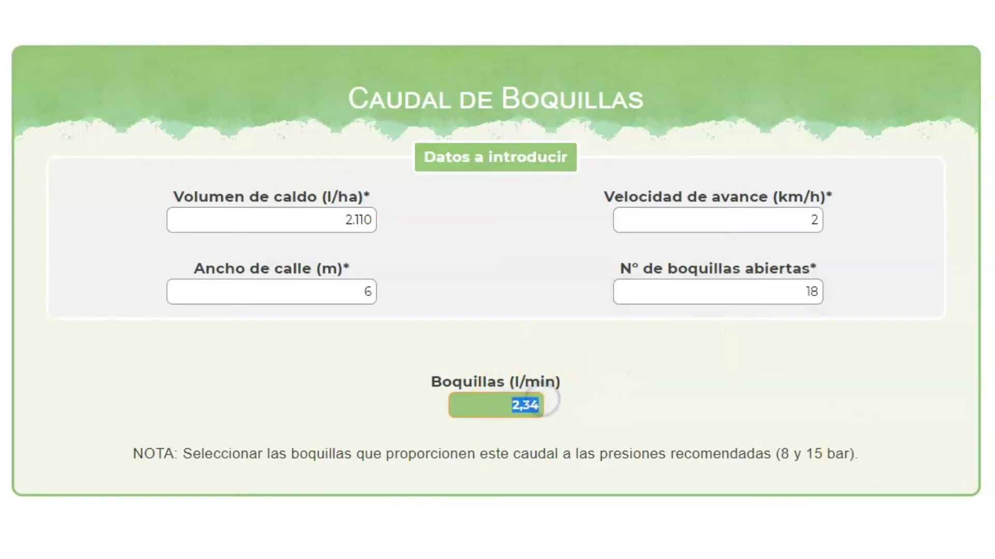